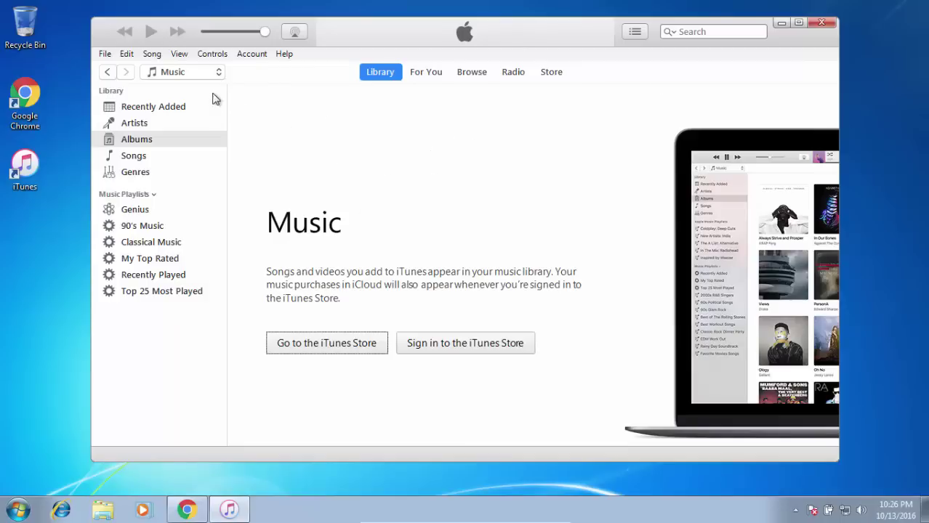
Step: Add Apps to the media types offered in the library picker
{"action": "left_click", "coordinate": [180, 76]}
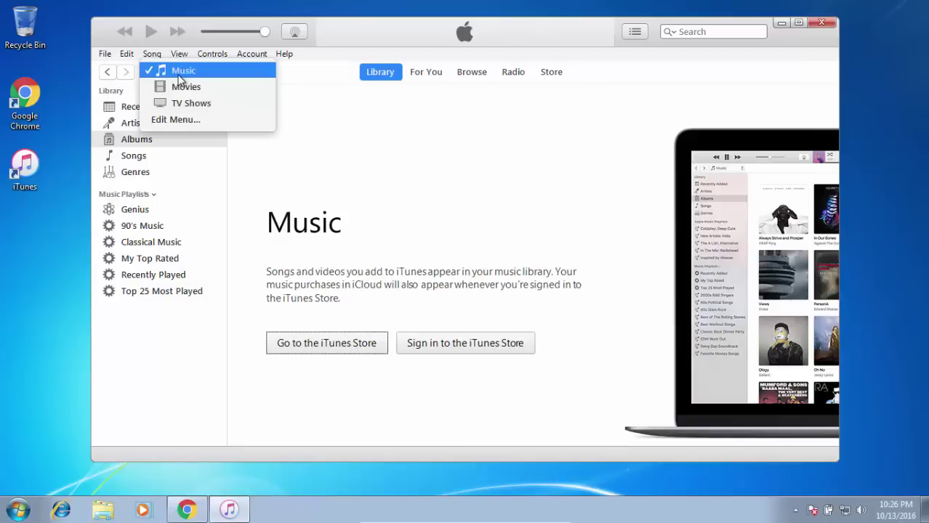
{"action": "left_click", "coordinate": [195, 120]}
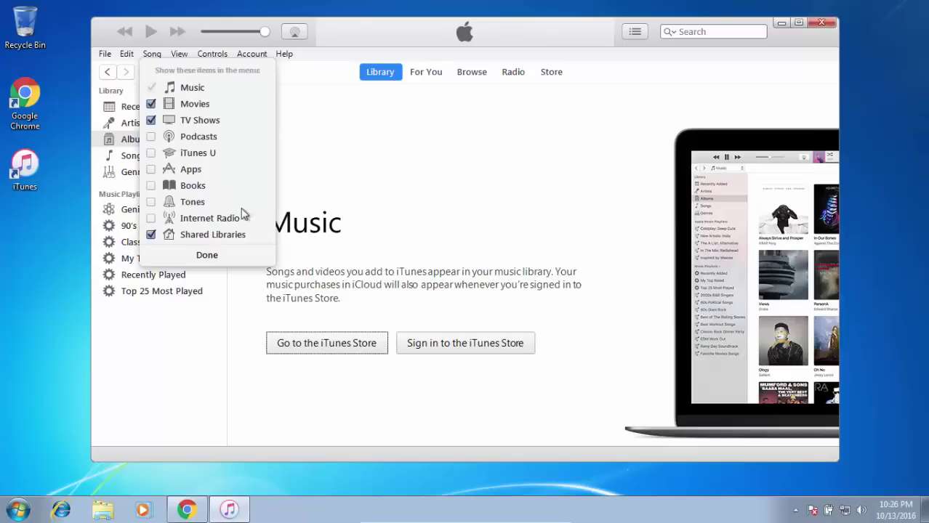
{"action": "left_click", "coordinate": [151, 169]}
{"action": "left_click", "coordinate": [215, 256]}
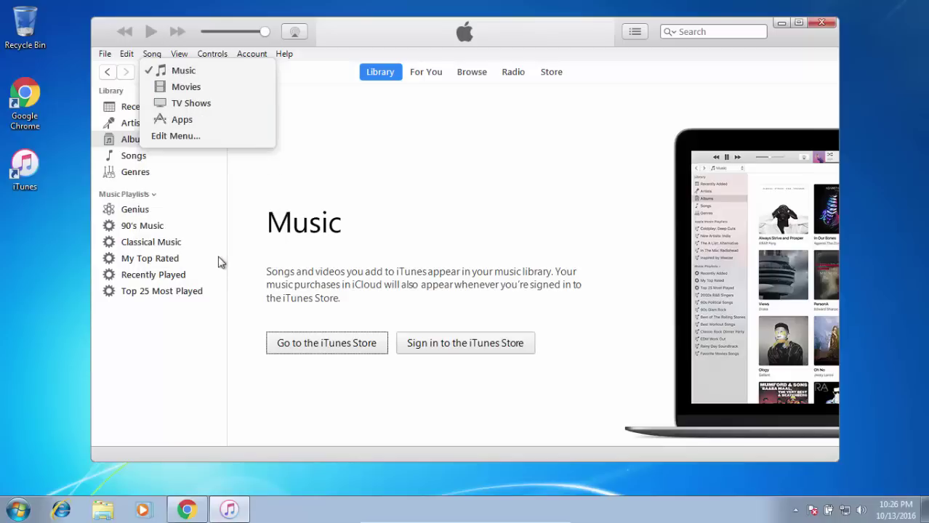
{"action": "left_click", "coordinate": [323, 174]}
Step: Switch from the Music library to Apps and open the App Store
{"action": "left_click", "coordinate": [190, 72]}
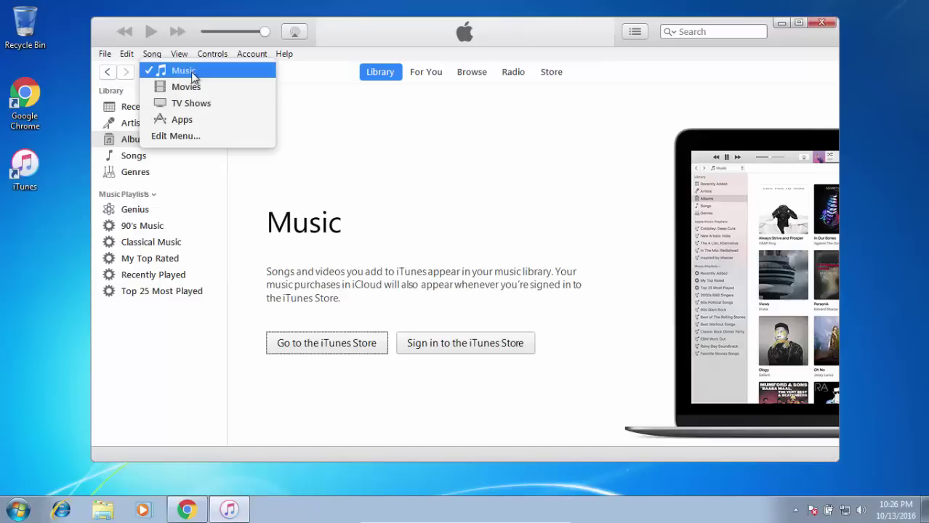
{"action": "left_click", "coordinate": [196, 119]}
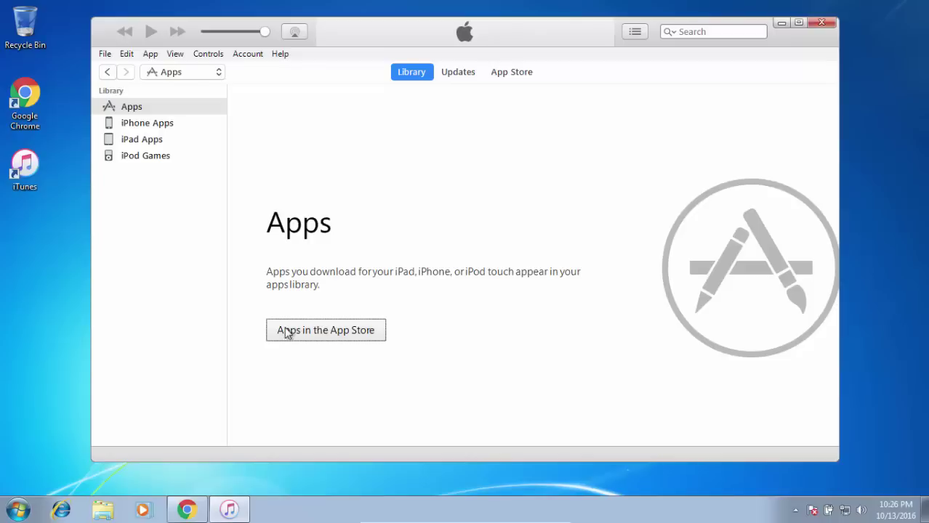
{"action": "left_click", "coordinate": [346, 336]}
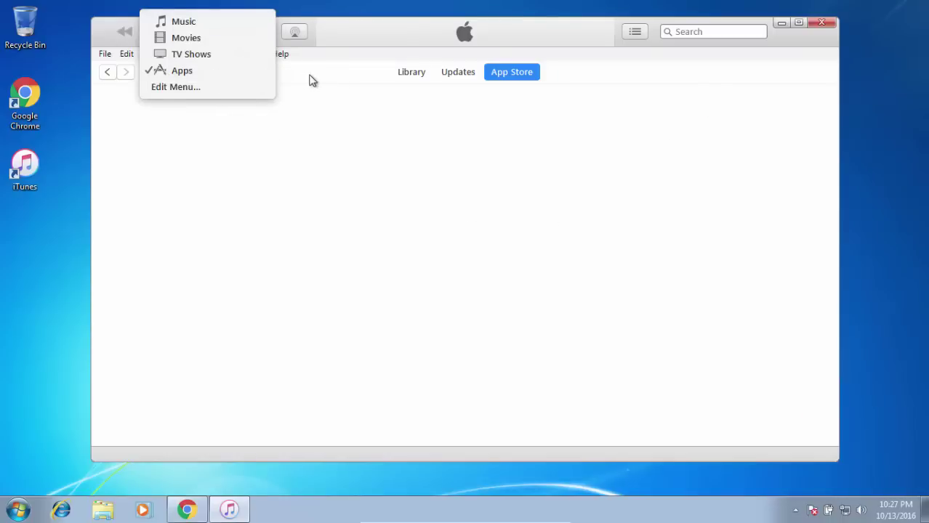
{"action": "left_click", "coordinate": [316, 195]}
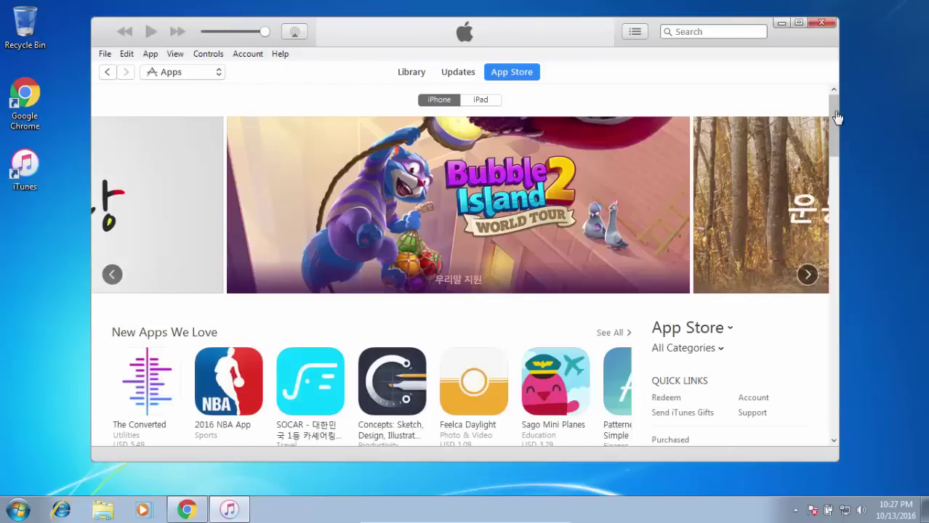
Step: Open the store's country selection through the South Korean flag at the foot of the App Store page
{"action": "left_click_drag", "start_coordinate": [836, 117], "coordinate": [838, 150]}
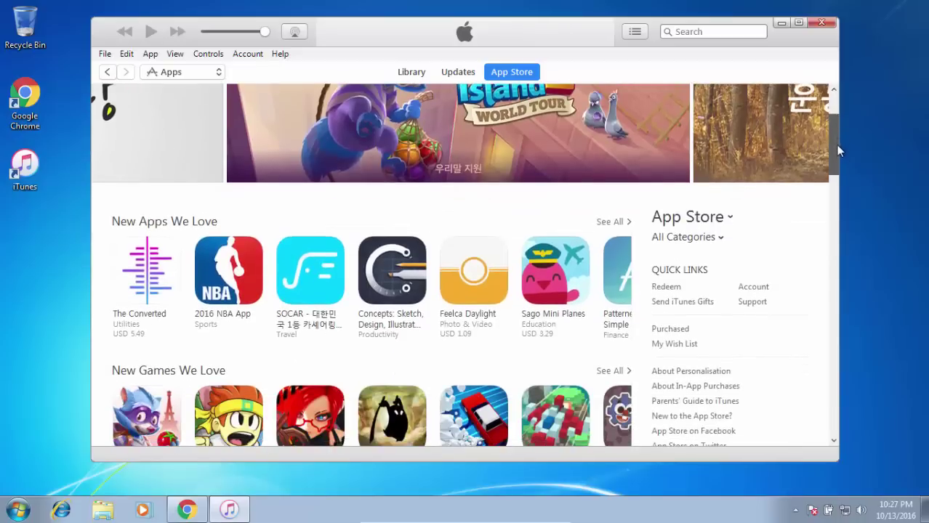
{"action": "scroll", "coordinate": [778, 190], "scroll_direction": "down", "scroll_amount": 10}
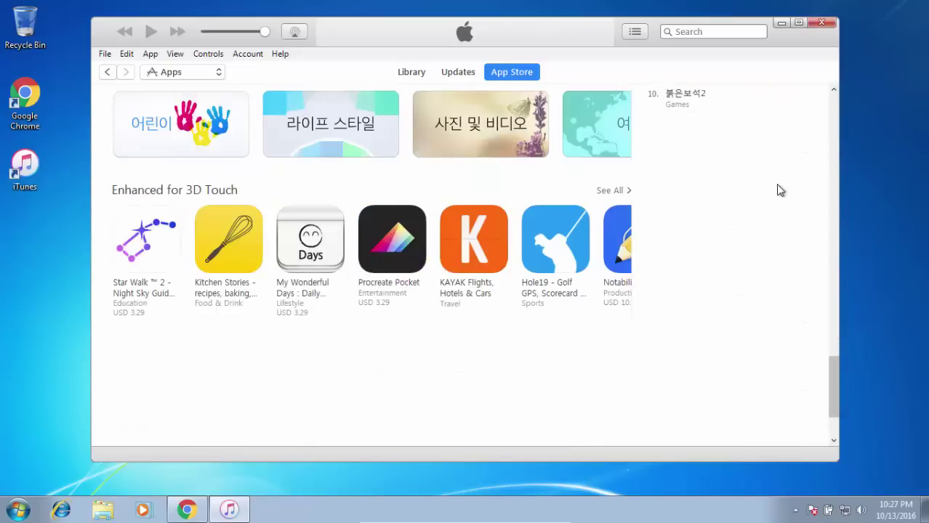
{"action": "scroll", "coordinate": [779, 190], "scroll_direction": "down", "scroll_amount": 2}
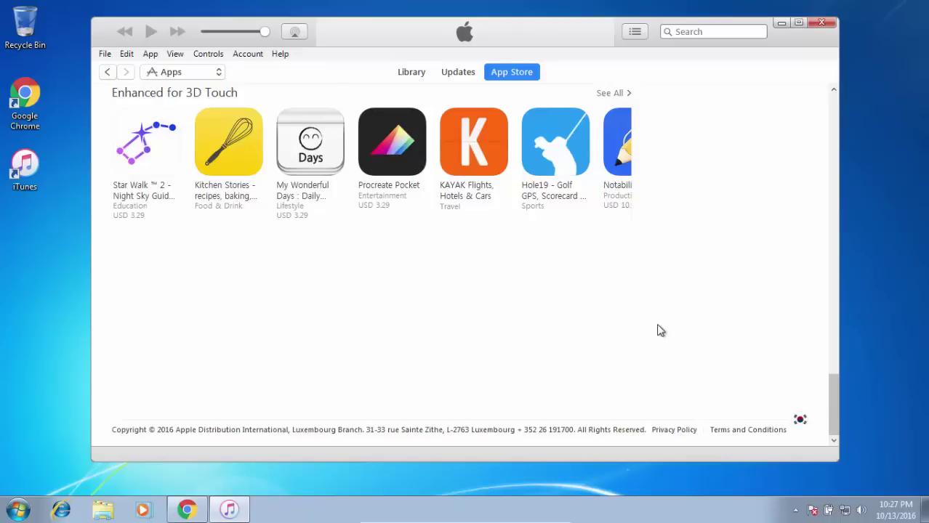
{"action": "left_click", "coordinate": [799, 423]}
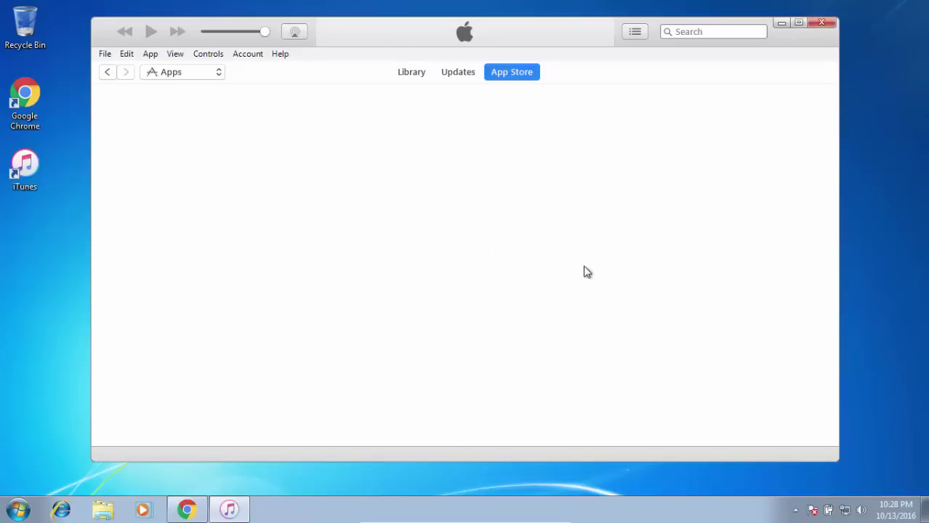
Step: Switch to Chrome and examine the RandomProfile home page and its web address, closing the advertising tab
{"action": "left_click", "coordinate": [180, 513]}
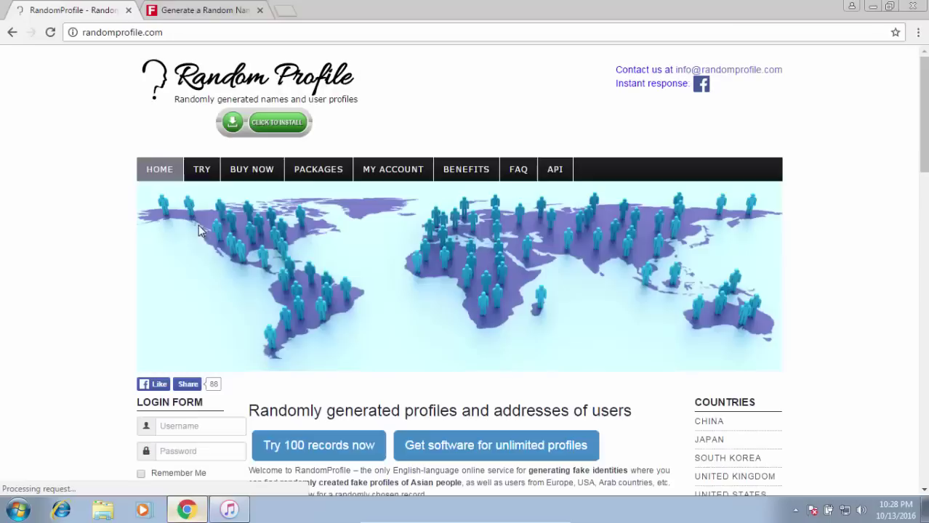
{"action": "scroll", "coordinate": [525, 190], "scroll_direction": "down", "scroll_amount": 5}
{"action": "scroll", "coordinate": [752, 170], "scroll_direction": "down", "scroll_amount": 10}
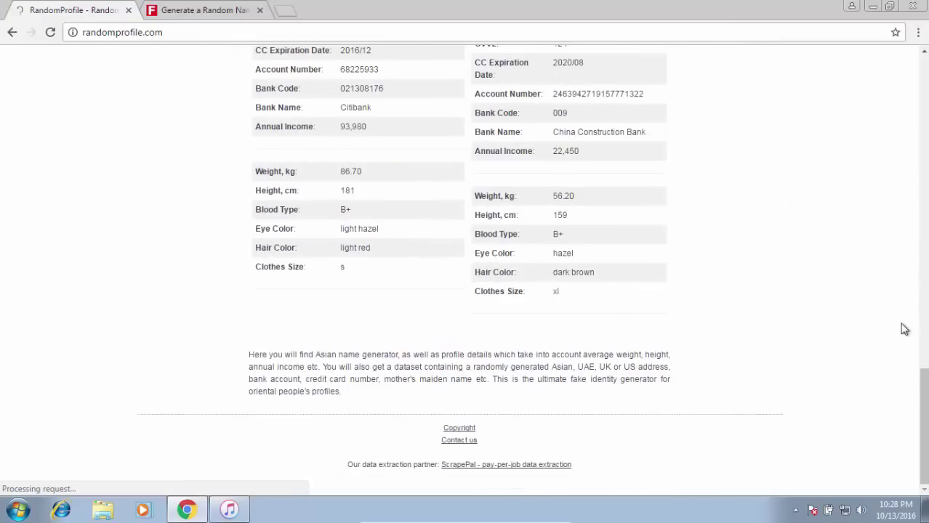
{"action": "left_click", "coordinate": [903, 328]}
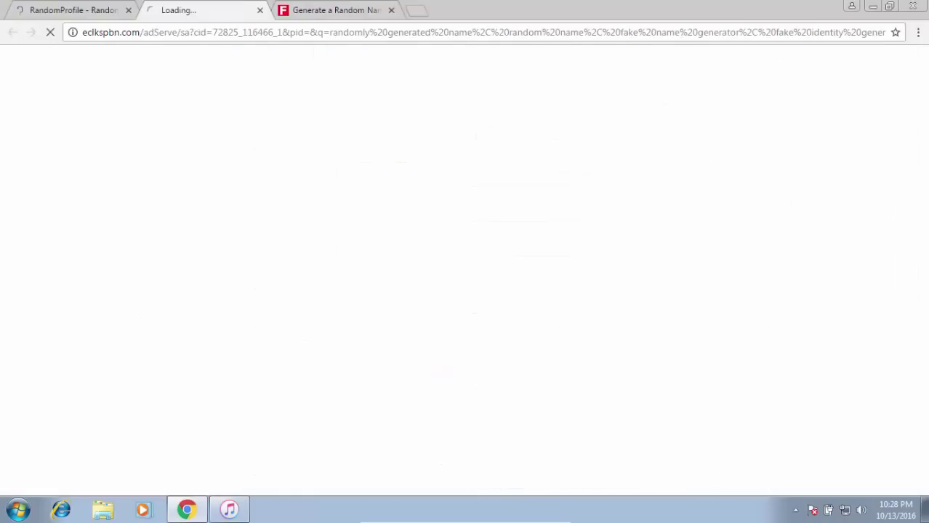
{"action": "left_click", "coordinate": [259, 10]}
{"action": "left_click_drag", "start_coordinate": [923, 422], "coordinate": [923, 91]}
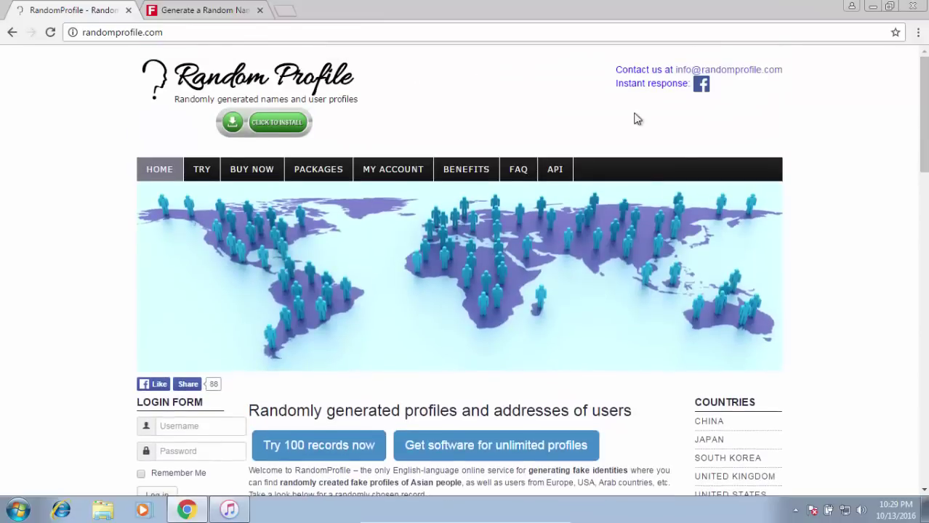
{"action": "scroll", "coordinate": [446, 142], "scroll_direction": "down", "scroll_amount": 5}
{"action": "scroll", "coordinate": [455, 138], "scroll_direction": "up", "scroll_amount": 5}
{"action": "left_click", "coordinate": [183, 34]}
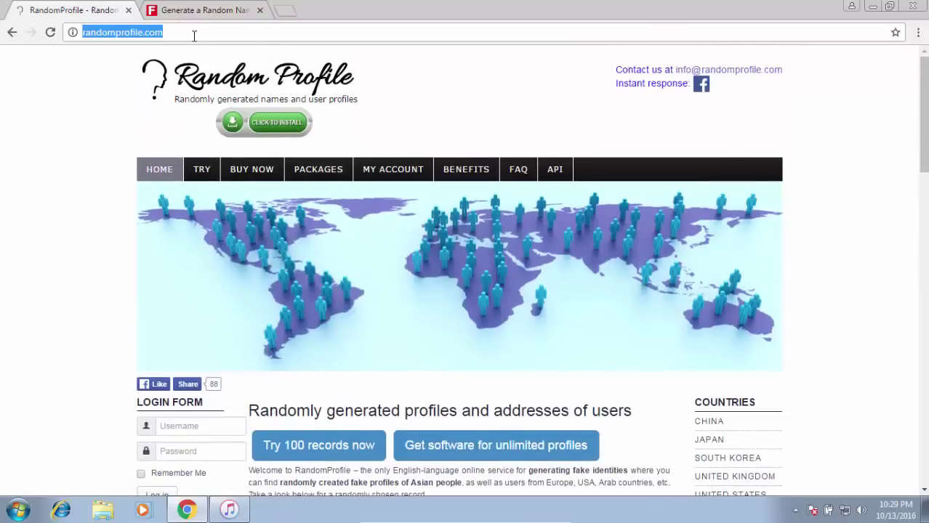
{"action": "left_click", "coordinate": [194, 35]}
{"action": "double_click", "coordinate": [182, 35]}
{"action": "left_click", "coordinate": [182, 35]}
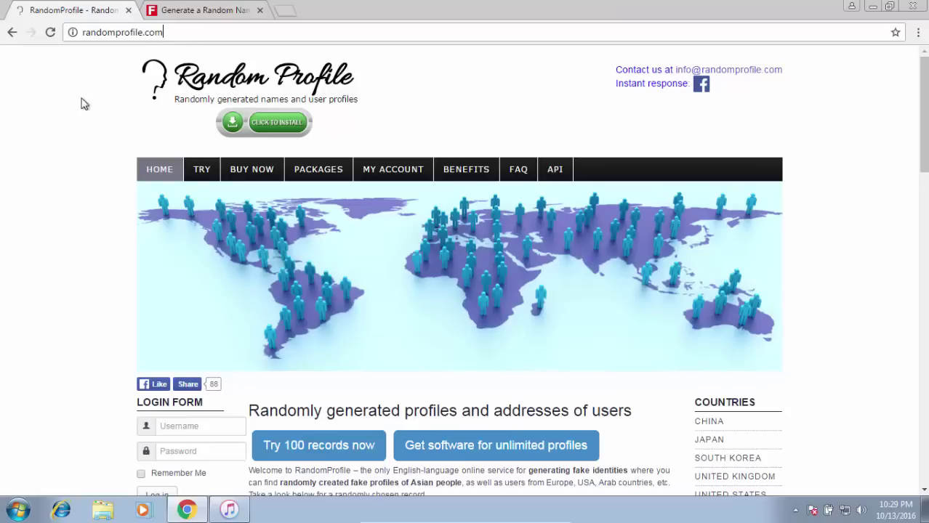
Step: Open RandomProfile's South Korea page and bring up its randomly generated profile record
{"action": "scroll", "coordinate": [245, 128], "scroll_direction": "down", "scroll_amount": 3}
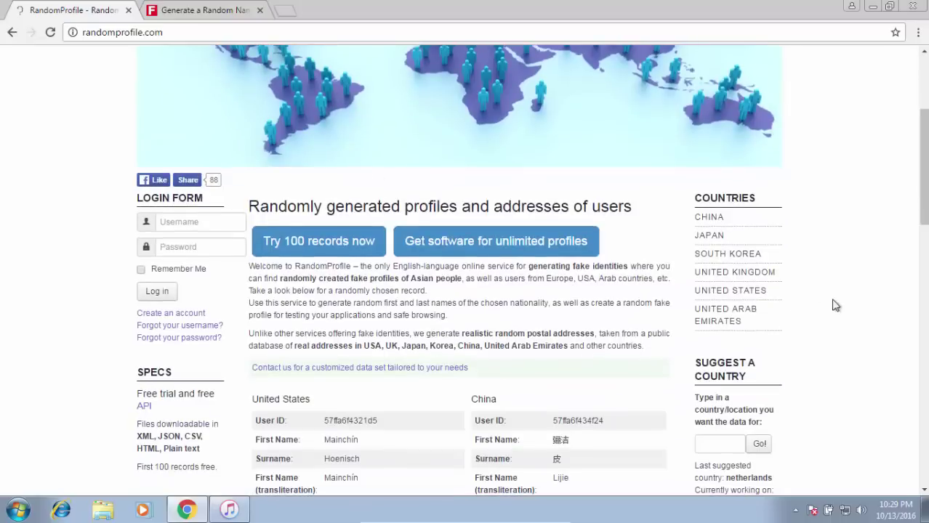
{"action": "left_click", "coordinate": [746, 261]}
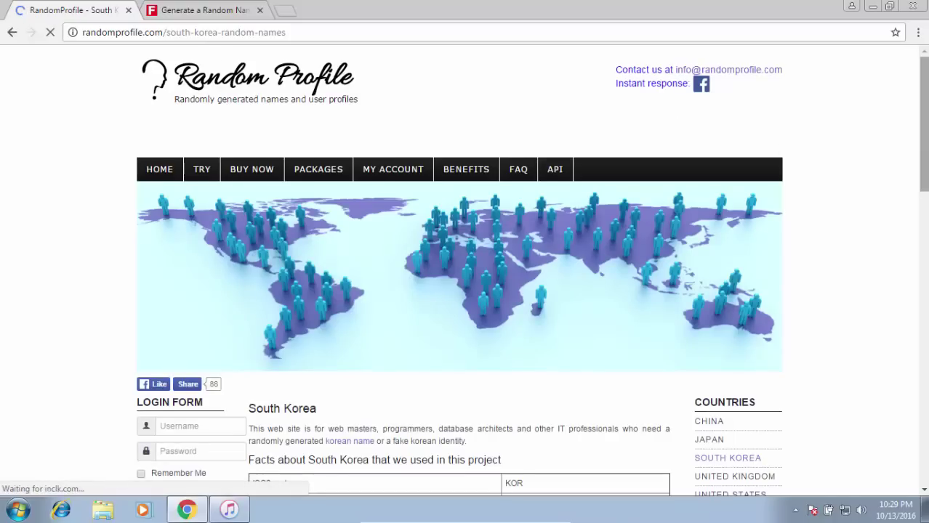
{"action": "scroll", "coordinate": [554, 183], "scroll_direction": "down", "scroll_amount": 2}
{"action": "scroll", "coordinate": [465, 269], "scroll_direction": "down", "scroll_amount": 4}
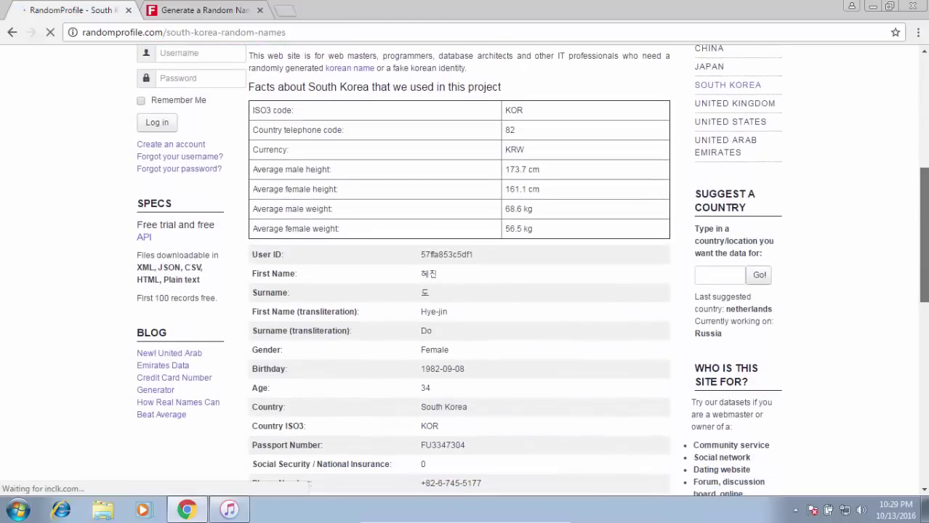
{"action": "scroll", "coordinate": [464, 269], "scroll_direction": "down", "scroll_amount": 2}
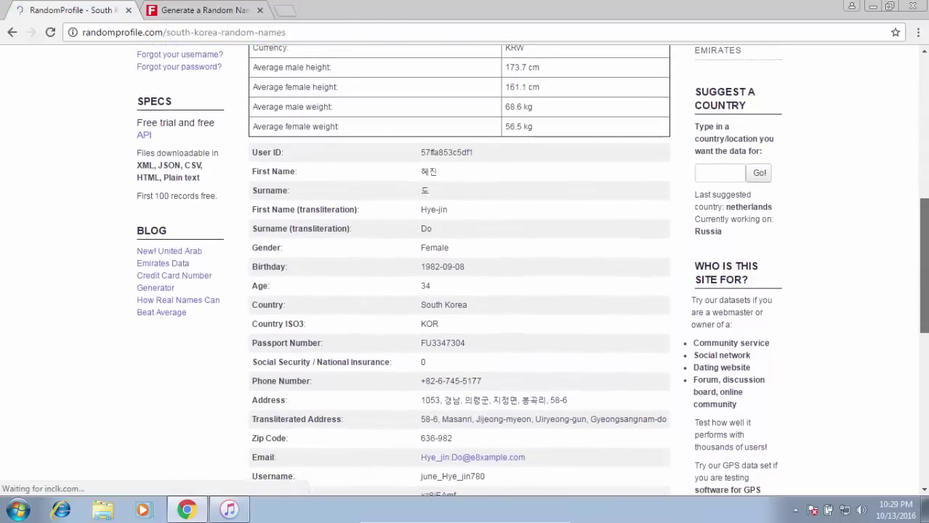
{"action": "scroll", "coordinate": [276, 91], "scroll_direction": "down", "scroll_amount": 1}
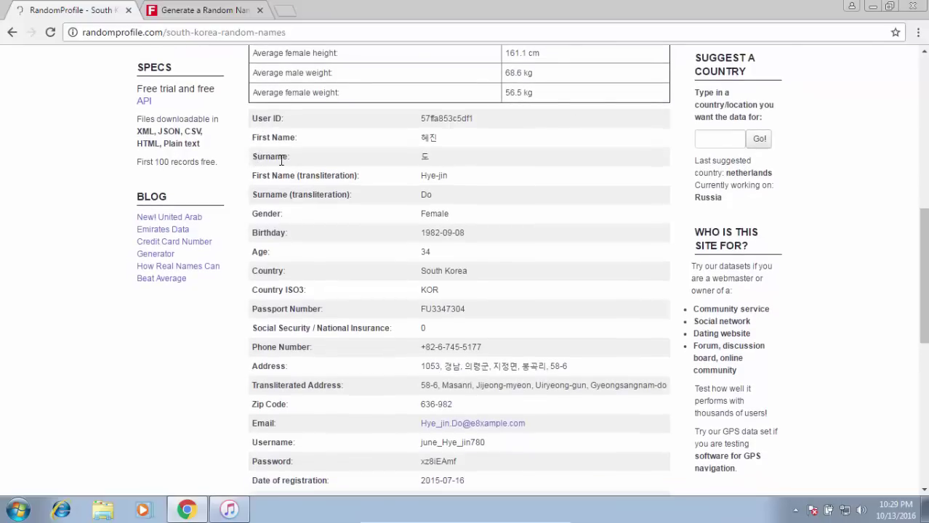
Step: Highlight the first name and its transliteration in the generated South Korean profile
{"action": "double_click", "coordinate": [425, 138]}
{"action": "left_click", "coordinate": [452, 184]}
{"action": "left_click_drag", "start_coordinate": [423, 178], "coordinate": [454, 176]}
{"action": "triple_click", "coordinate": [451, 178]}
{"action": "left_click", "coordinate": [450, 178]}
{"action": "scroll", "coordinate": [449, 194], "scroll_direction": "down", "scroll_amount": 1}
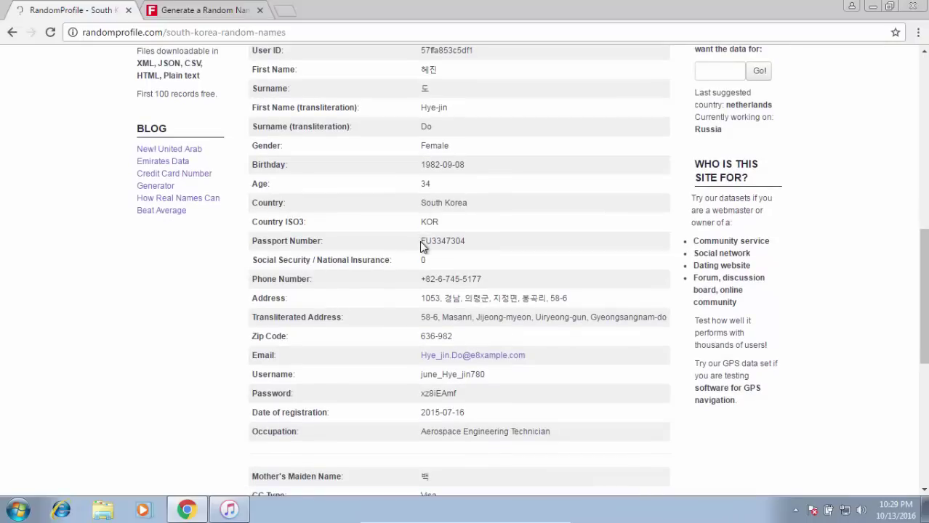
Step: Highlight the profile's phone number and Korean address, closing the advertising tab
{"action": "left_click_drag", "start_coordinate": [421, 279], "coordinate": [482, 279]}
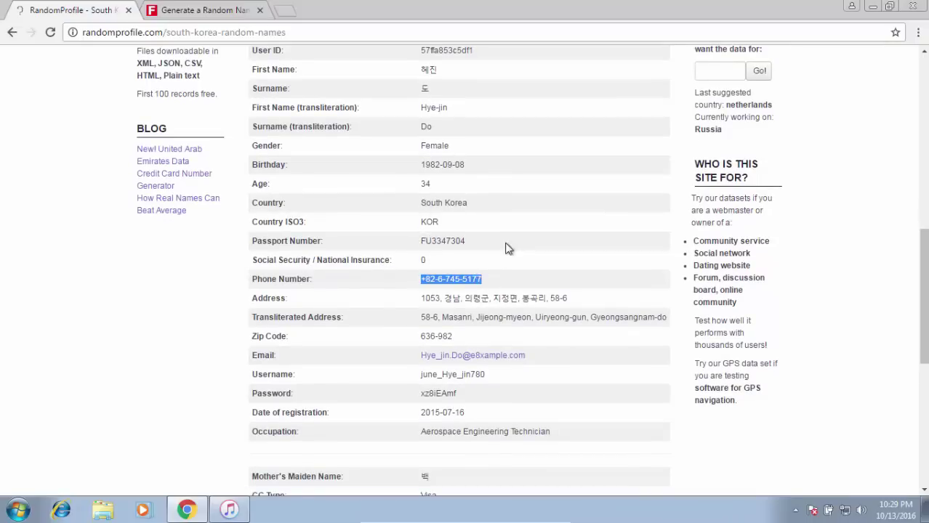
{"action": "scroll", "coordinate": [501, 244], "scroll_direction": "down", "scroll_amount": 1}
{"action": "left_click_drag", "start_coordinate": [421, 231], "coordinate": [490, 229]}
{"action": "left_click", "coordinate": [493, 230]}
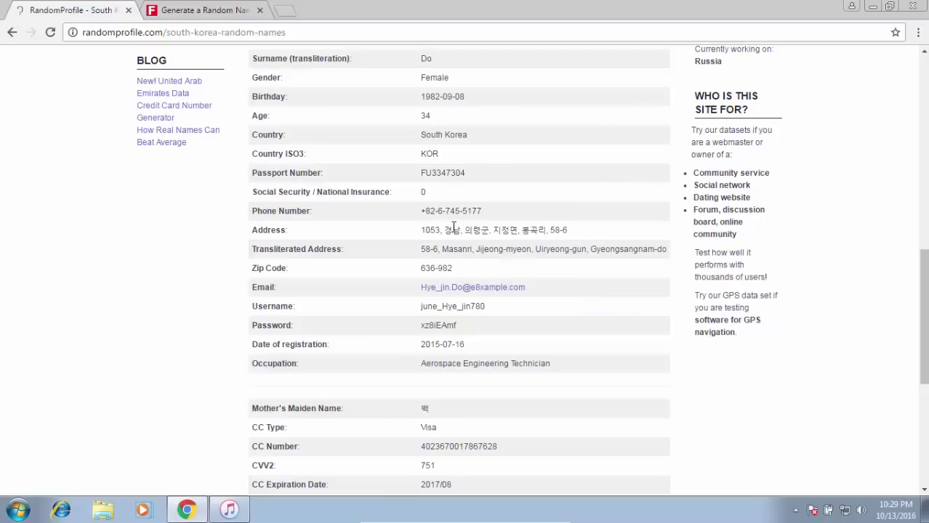
{"action": "left_click_drag", "start_coordinate": [421, 230], "coordinate": [554, 228]}
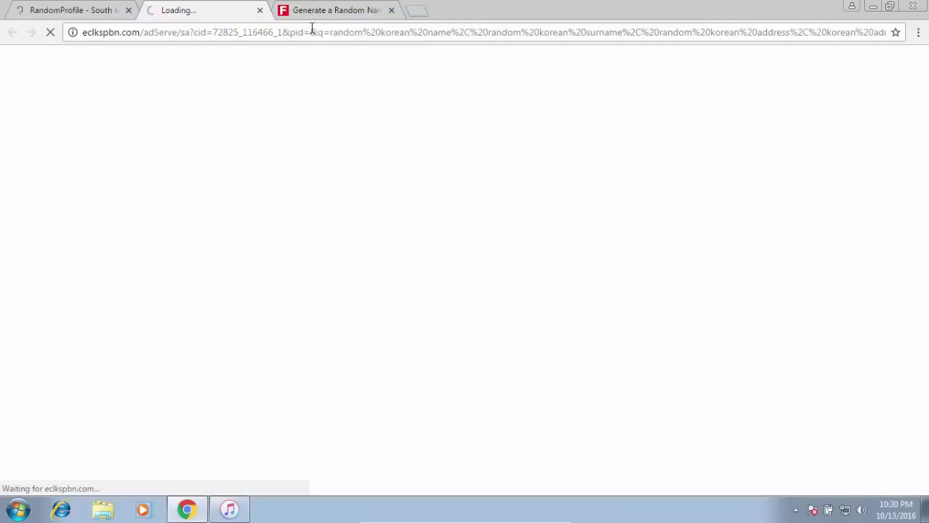
{"action": "left_click", "coordinate": [259, 10]}
{"action": "left_click", "coordinate": [501, 229]}
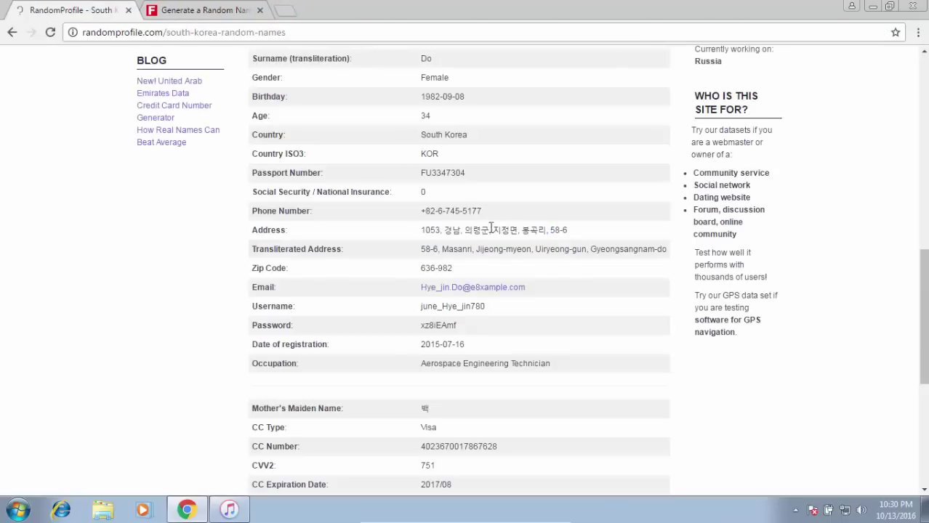
{"action": "left_click", "coordinate": [489, 228]}
Step: Highlight the profile's transliterated address and zip code
{"action": "left_click_drag", "start_coordinate": [421, 249], "coordinate": [654, 249]}
{"action": "left_click", "coordinate": [595, 250]}
{"action": "left_click_drag", "start_coordinate": [420, 263], "coordinate": [462, 263]}
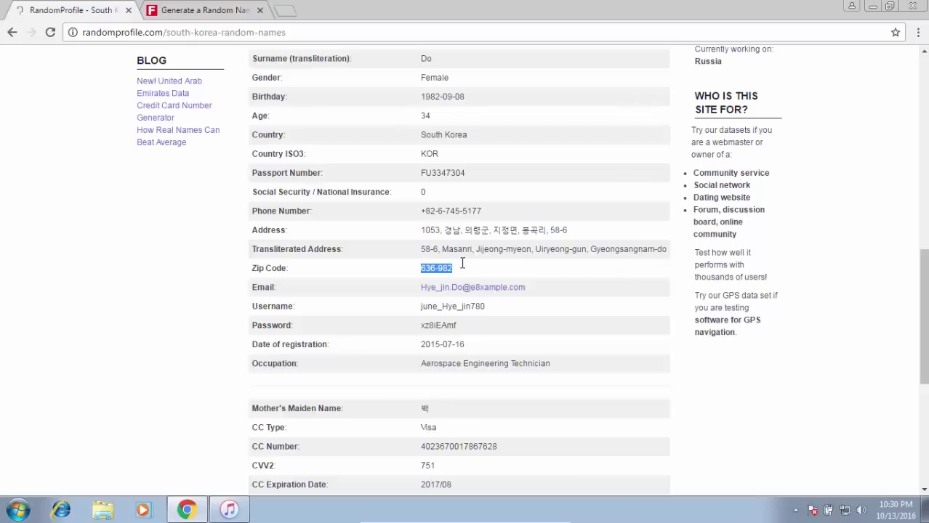